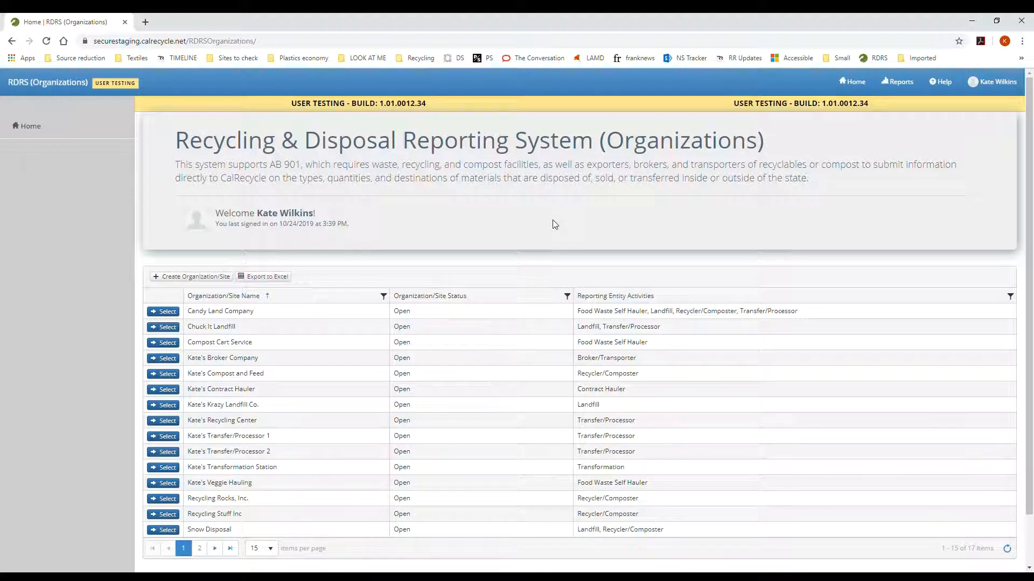
# Create a 2019 Q3 quarterly report for the Bale-It Enterprises activity of Kate's Broker Company.
pyautogui.click(177, 364)
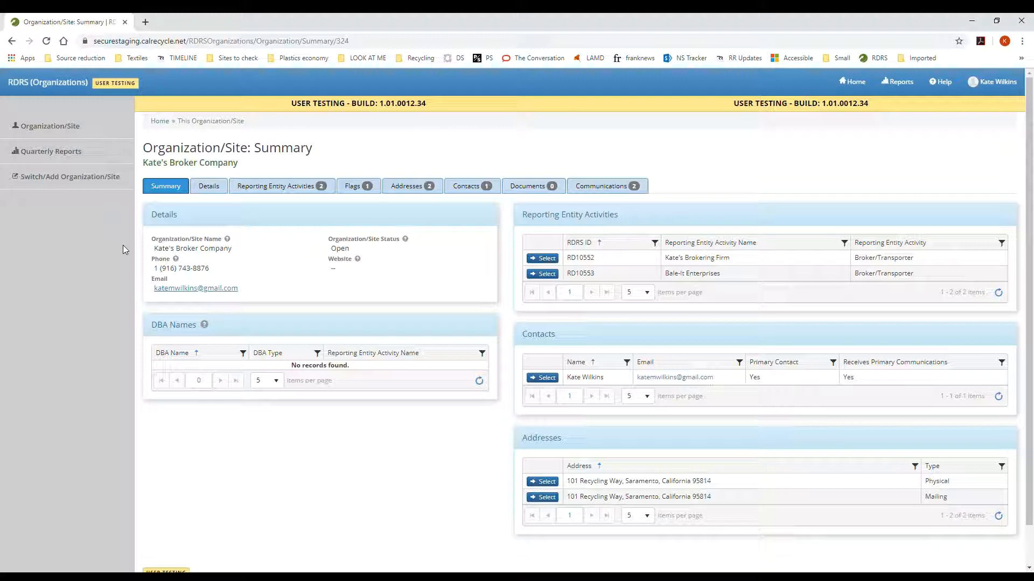
pyautogui.click(116, 158)
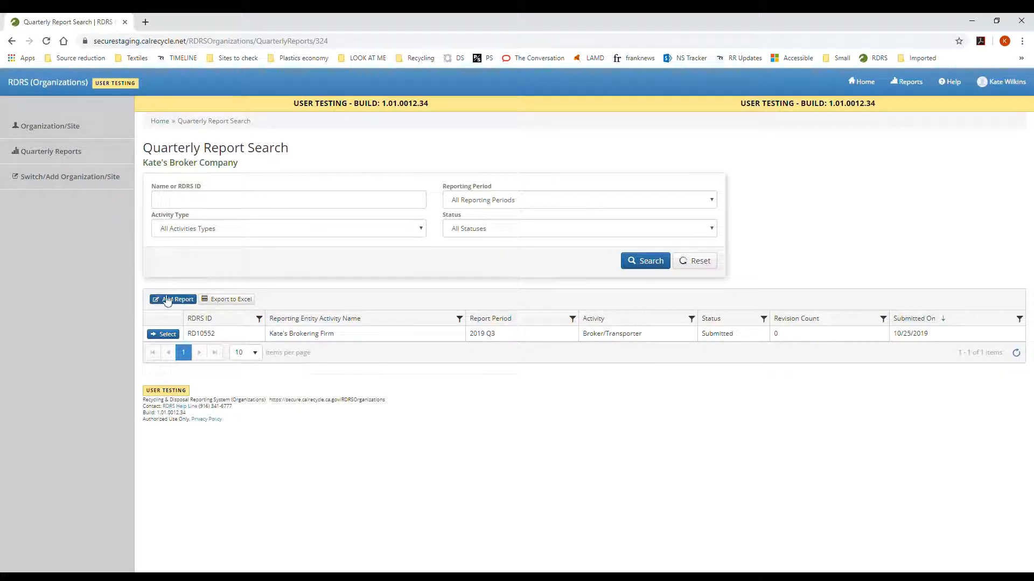
pyautogui.click(194, 302)
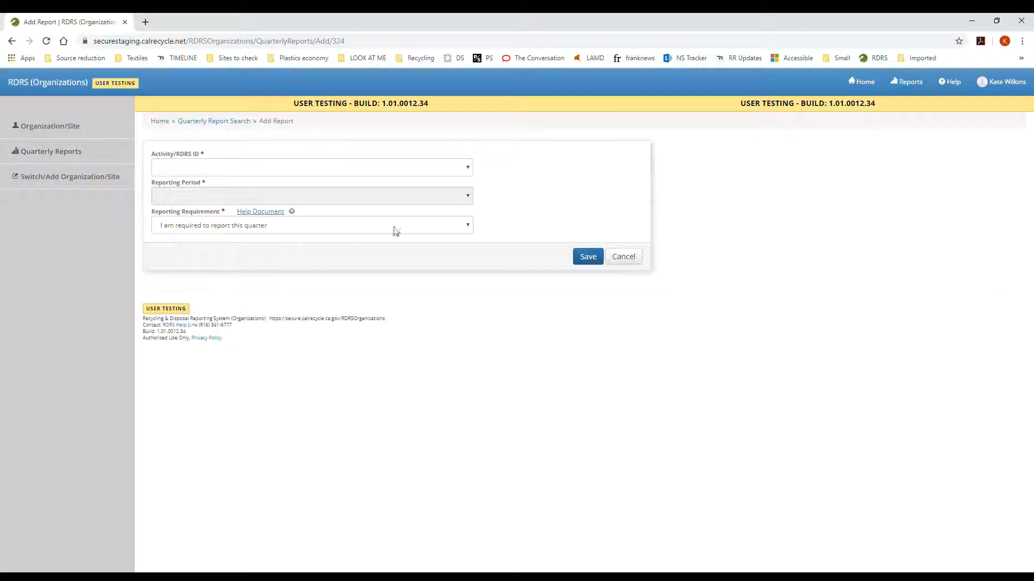
pyautogui.click(454, 170)
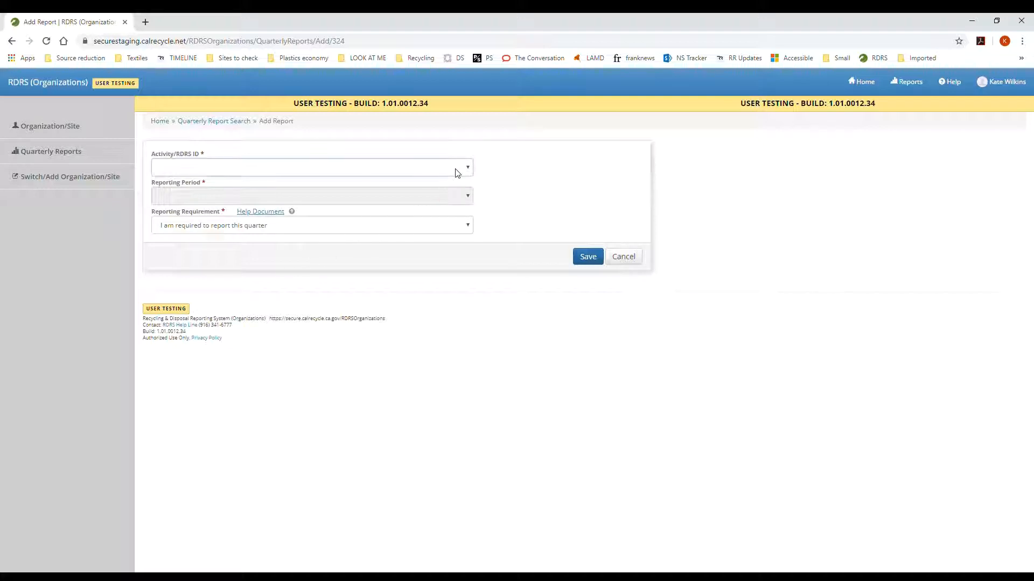
pyautogui.click(427, 198)
pyautogui.click(429, 196)
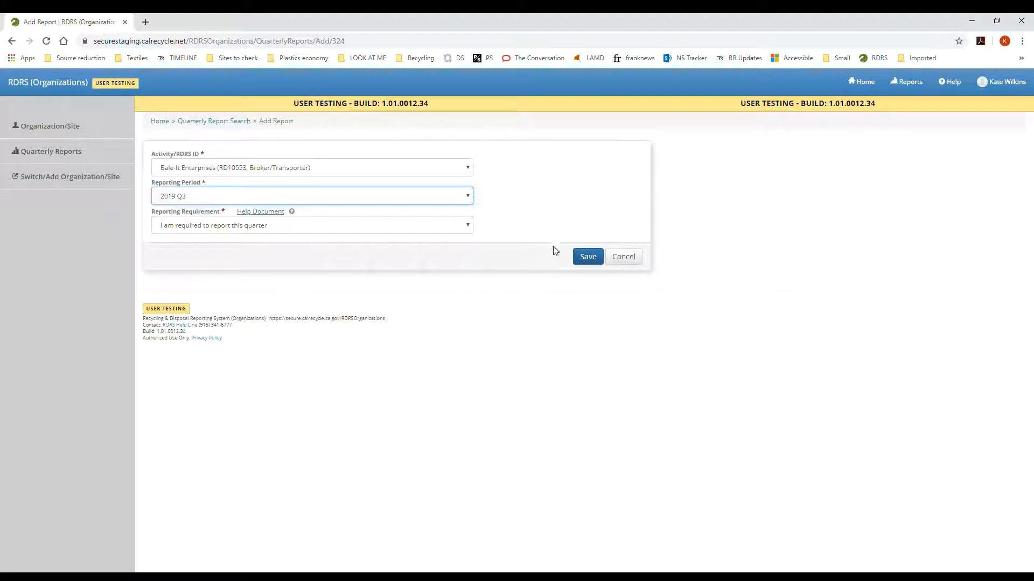
pyautogui.click(602, 260)
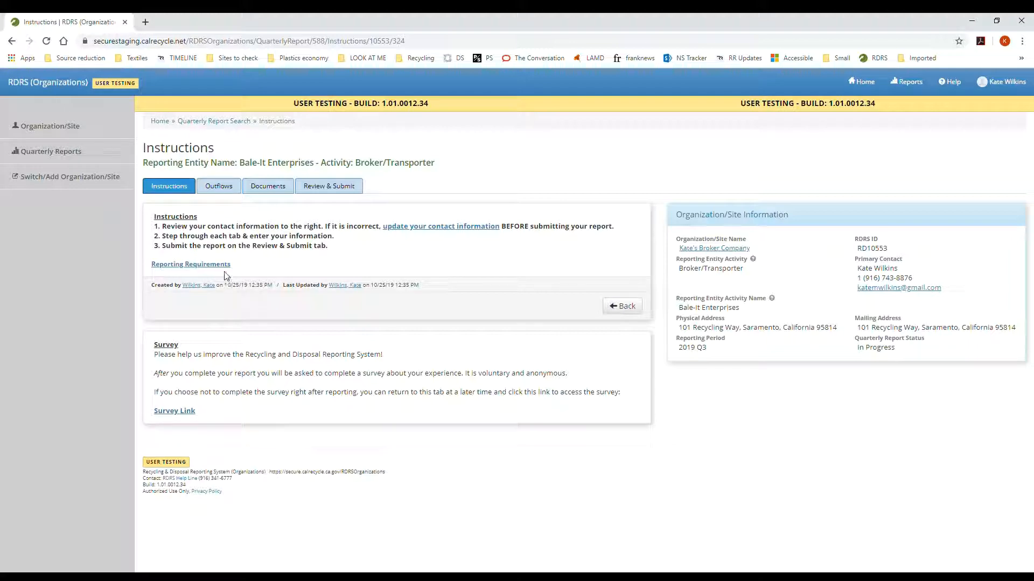
# Edit the report's outflows to determine tons from receiving-facility measurements, using facility certified scales and the option for an unknown method.
pyautogui.click(237, 197)
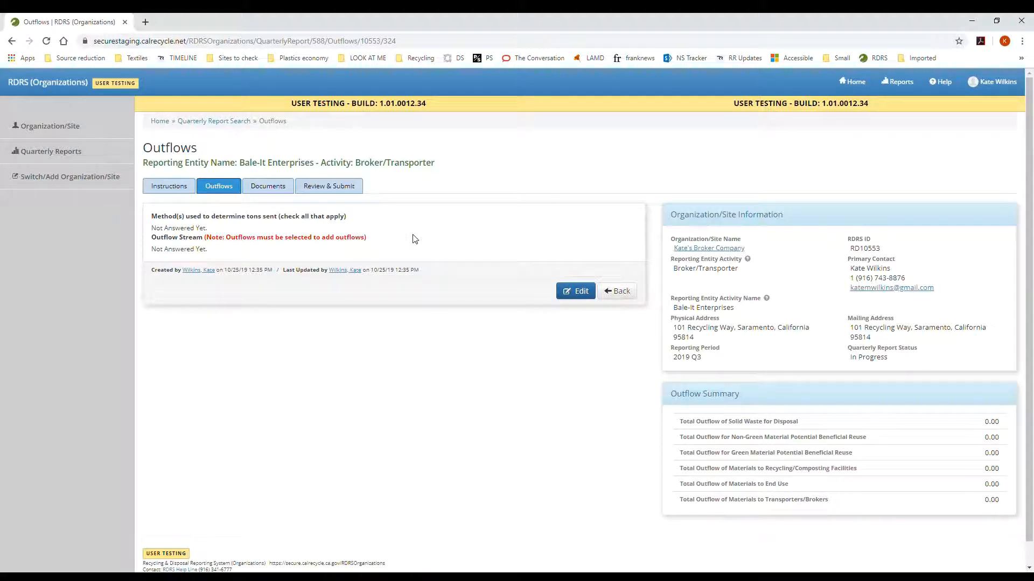
pyautogui.click(580, 291)
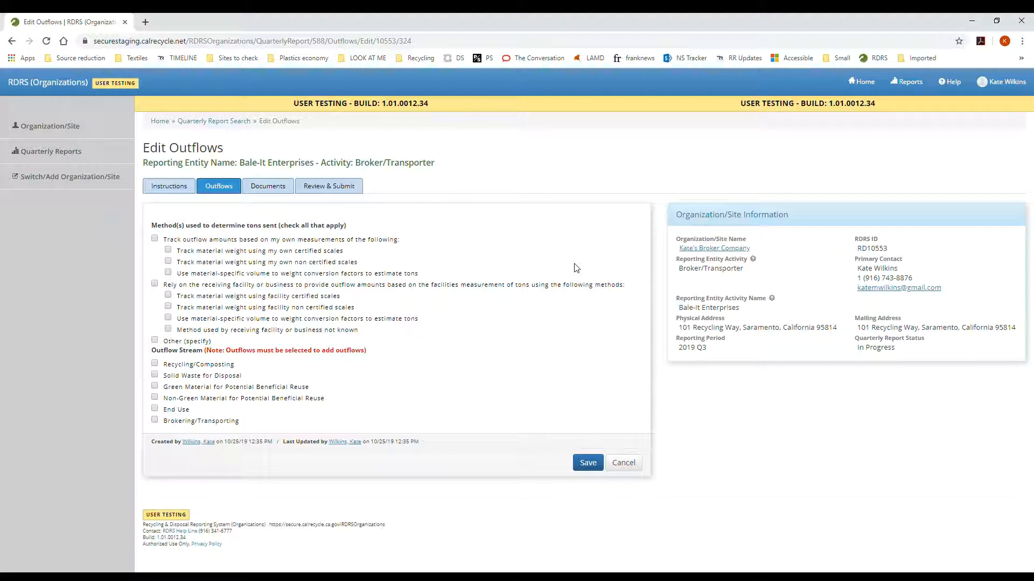
pyautogui.click(155, 285)
pyautogui.click(168, 295)
# Select Recycling/Composting, End Use and Brokering/Transporting as the outflow streams and save the outflow settings.
pyautogui.click(155, 365)
pyautogui.click(155, 411)
pyautogui.click(585, 467)
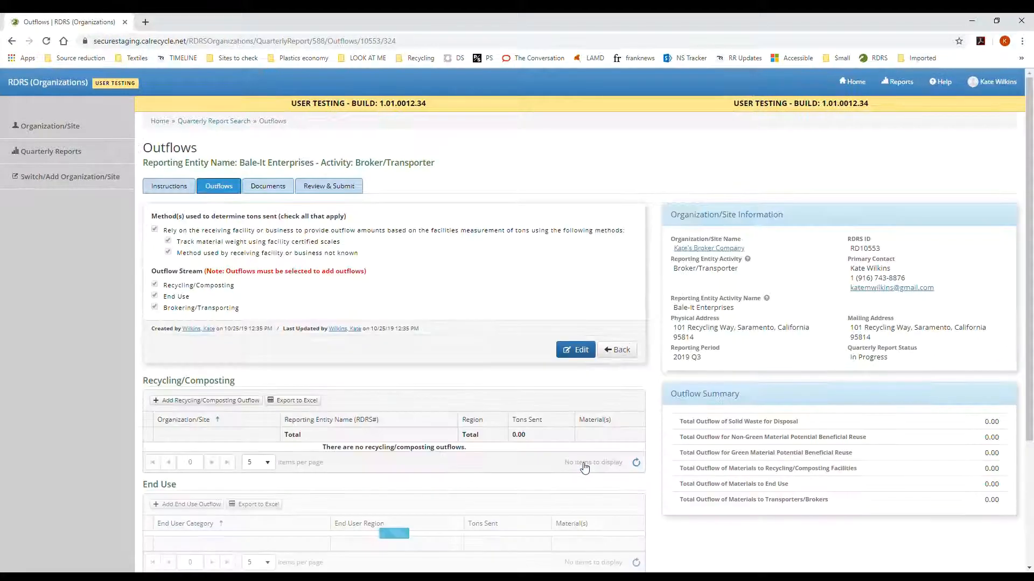
# Start a Recycling/Composting outflow with the in-state facility Mother Earth Composting as its destination.
pyautogui.scroll(-2, 584, 468)
pyautogui.scroll(-3, 584, 467)
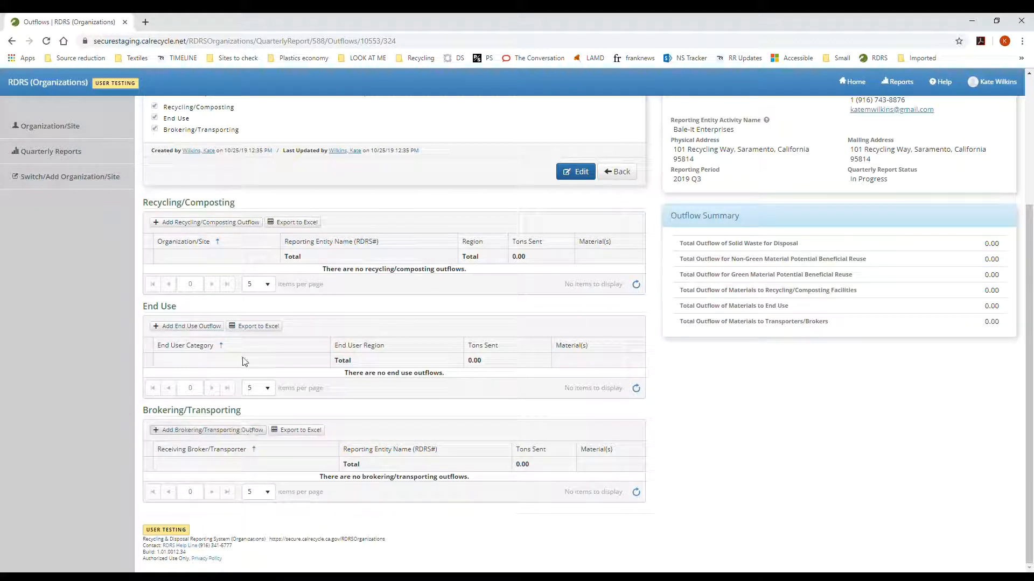
pyautogui.click(251, 226)
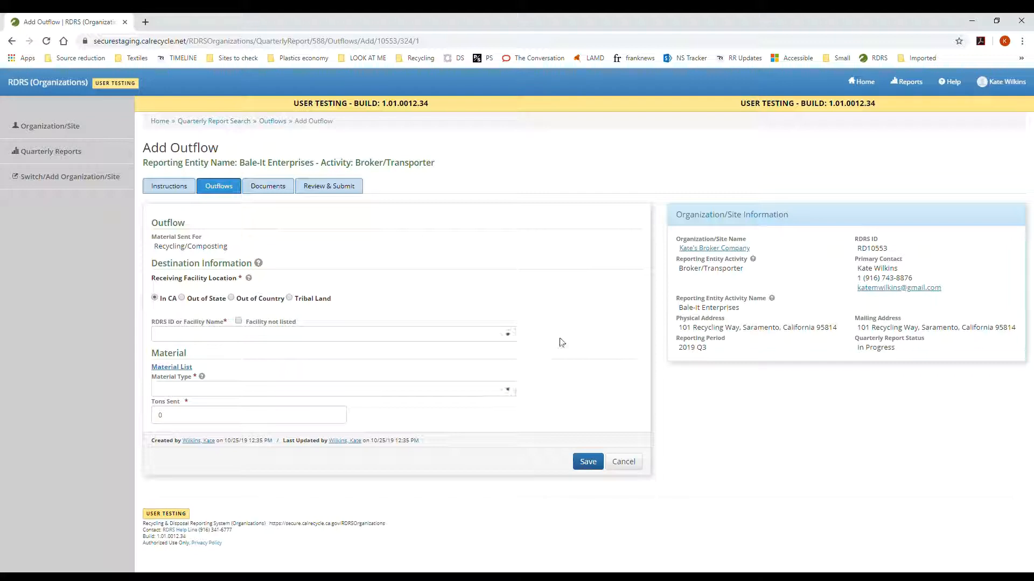
pyautogui.click(510, 334)
pyautogui.write('m')
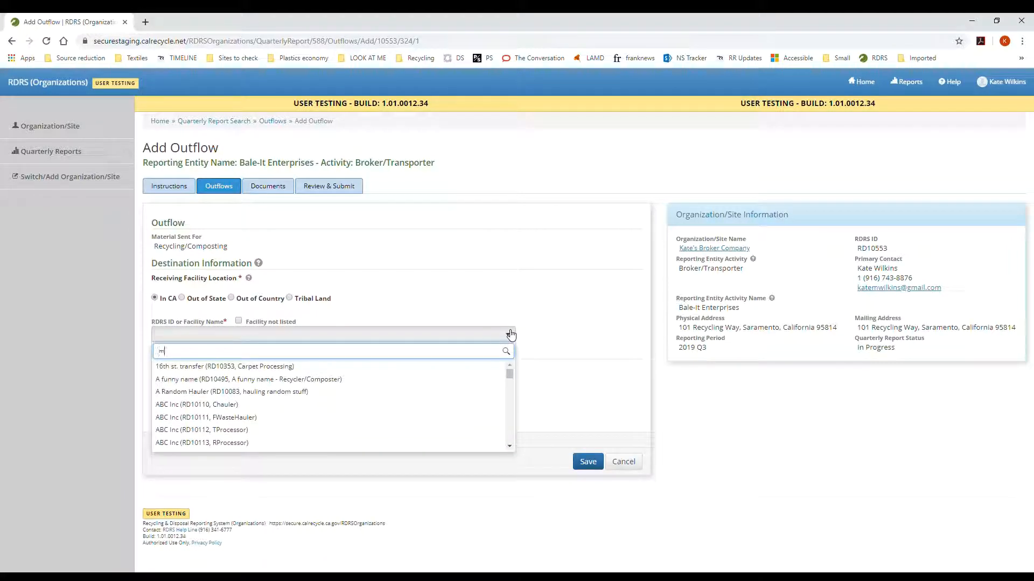
pyautogui.write('other')
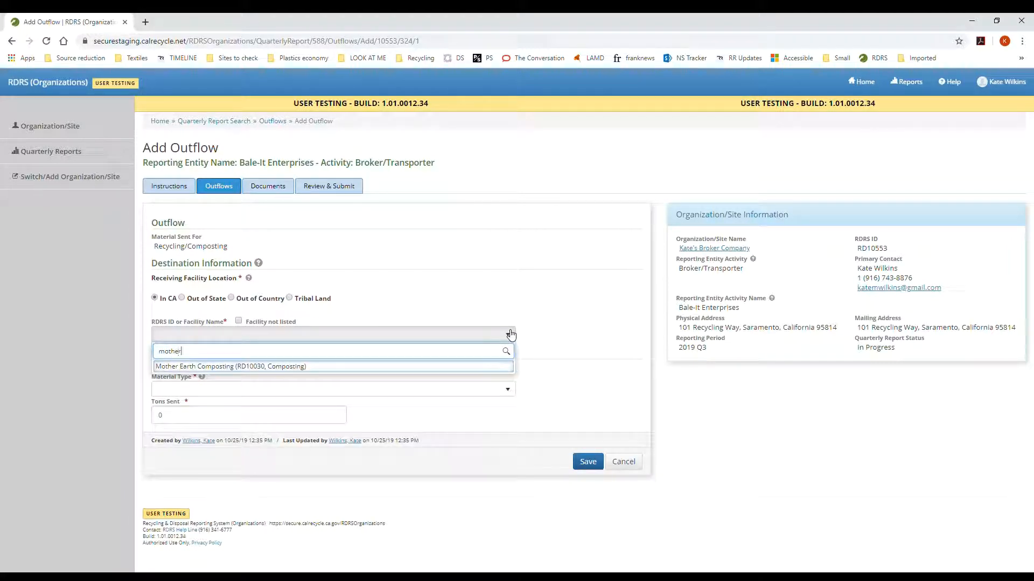
pyautogui.click(503, 366)
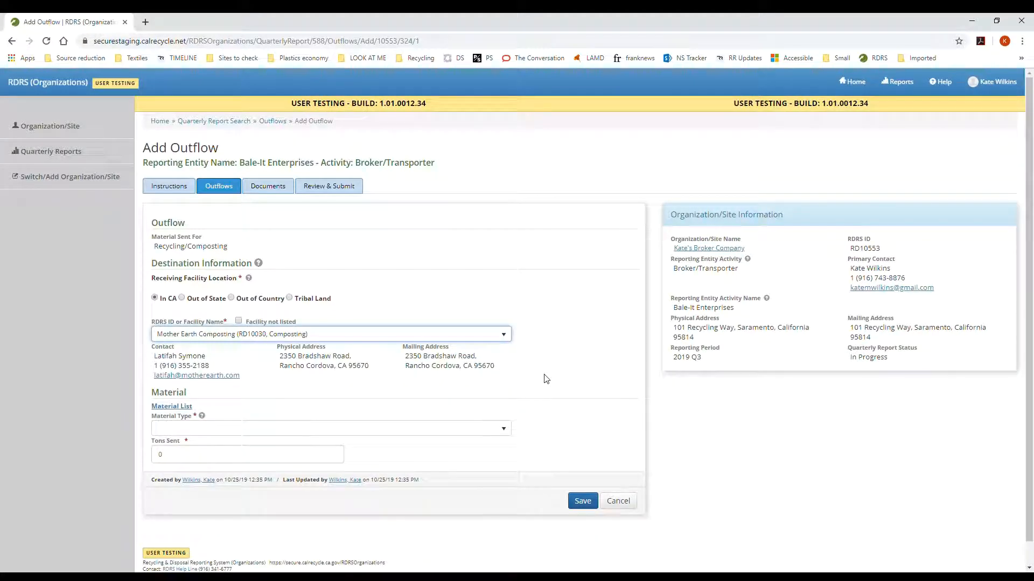
# Set the outflow material to Organics - Green Waste - Wood Chips with 60 tons sent, save it and return to the outflows overview.
pyautogui.click(504, 429)
pyautogui.write('wood chips')
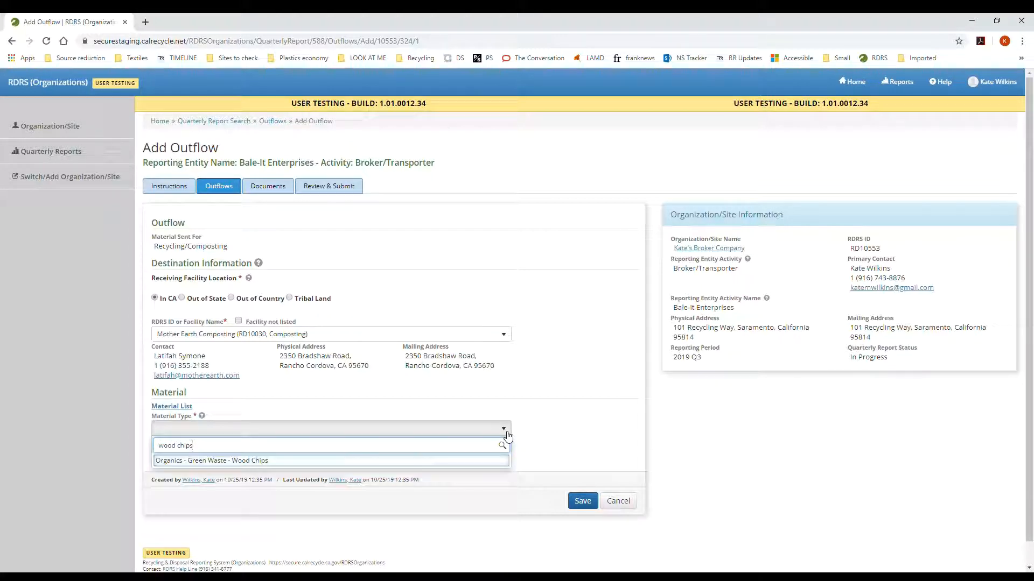
pyautogui.click(487, 461)
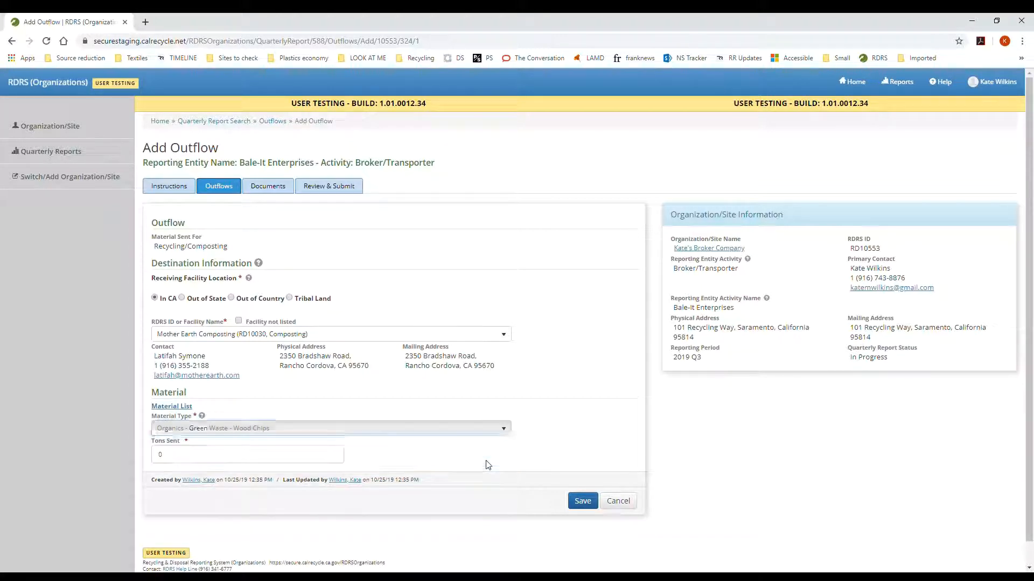
pyautogui.click(316, 464)
pyautogui.write('60')
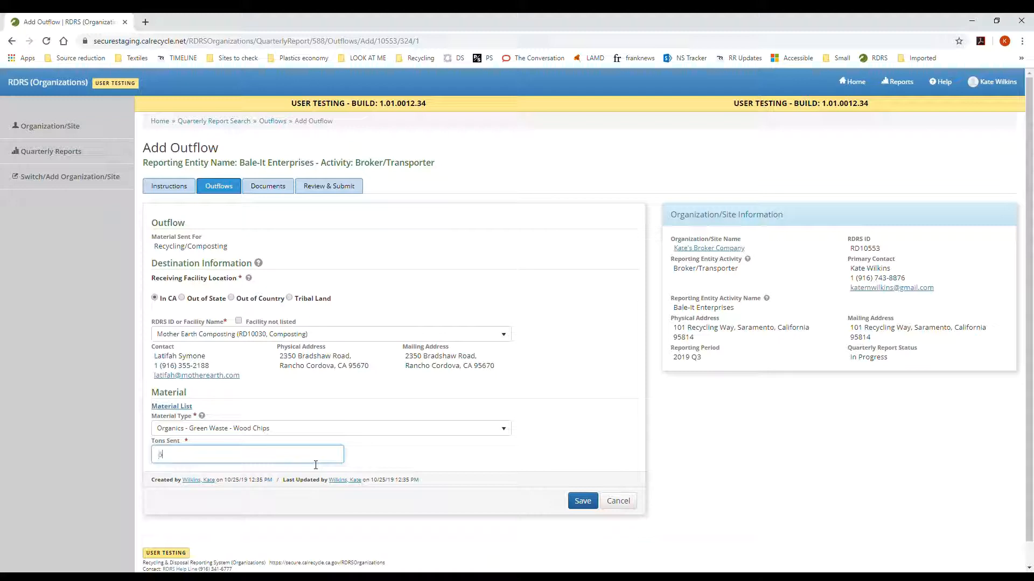
pyautogui.click(583, 503)
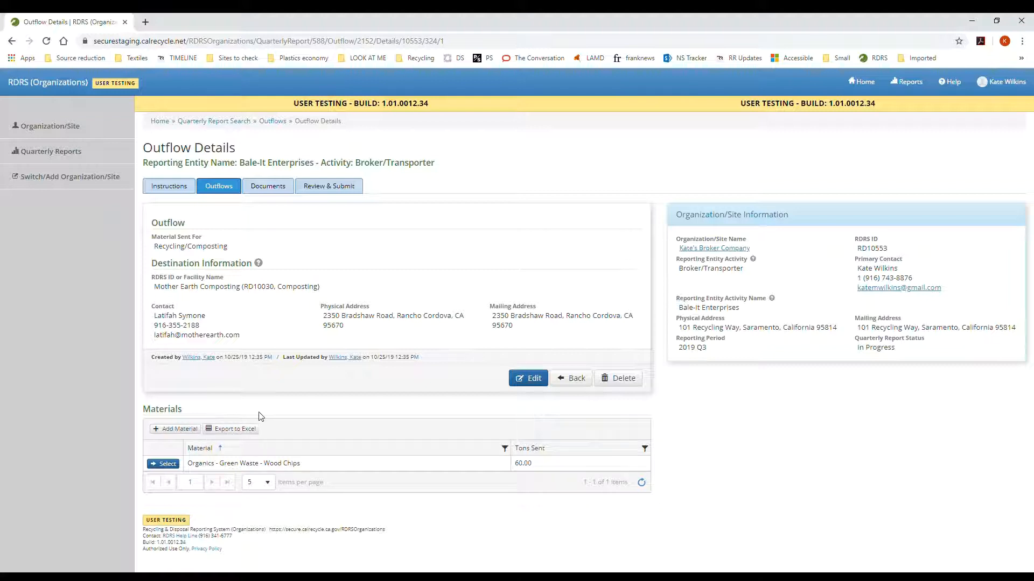
pyautogui.click(593, 386)
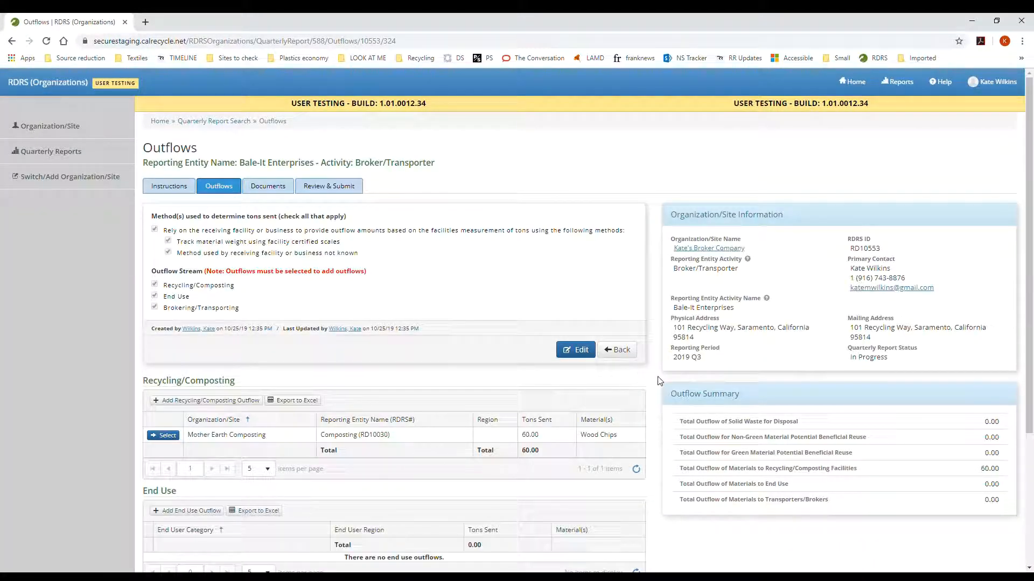
# Start an End Use outflow for the Manufacturing and Packaging category with Alabama as the end user state.
pyautogui.scroll(-1, 655, 383)
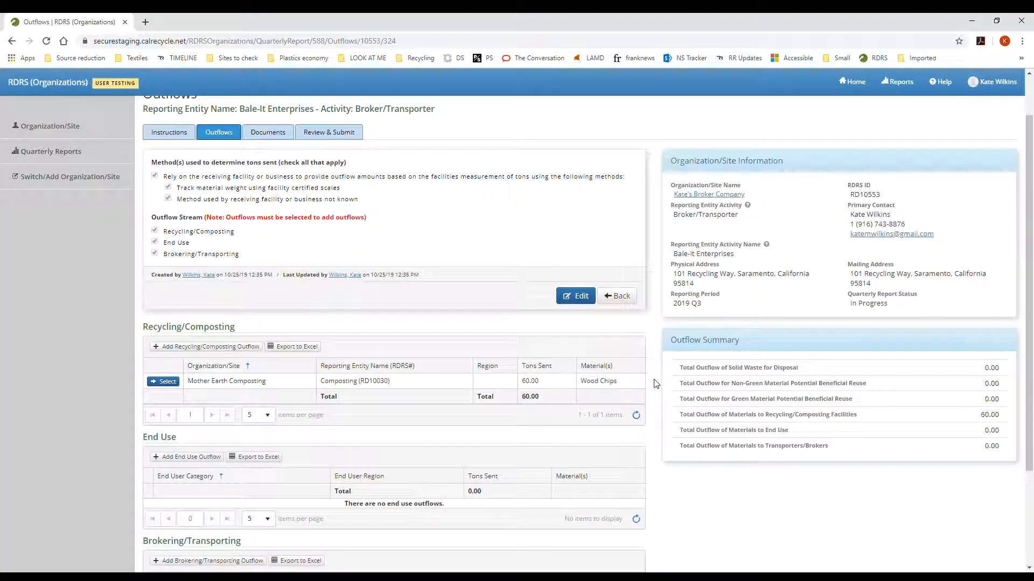
pyautogui.scroll(-3, 655, 384)
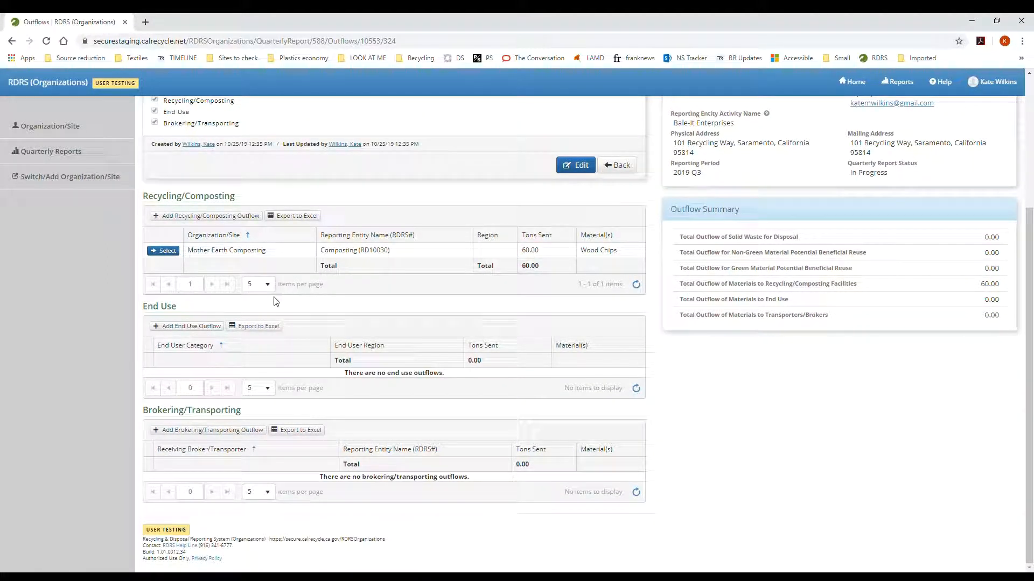
pyautogui.click(220, 328)
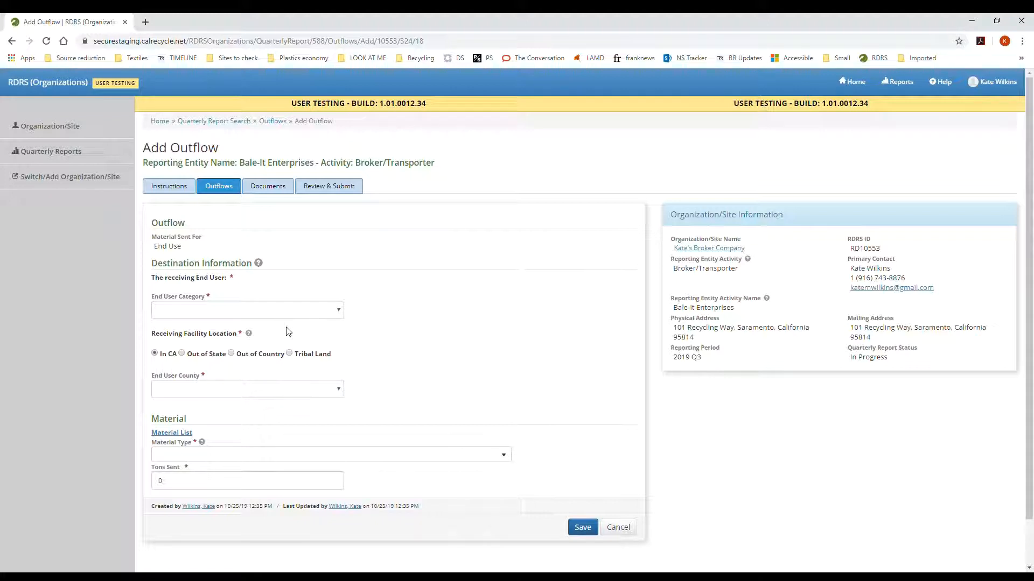
pyautogui.click(300, 312)
pyautogui.click(302, 328)
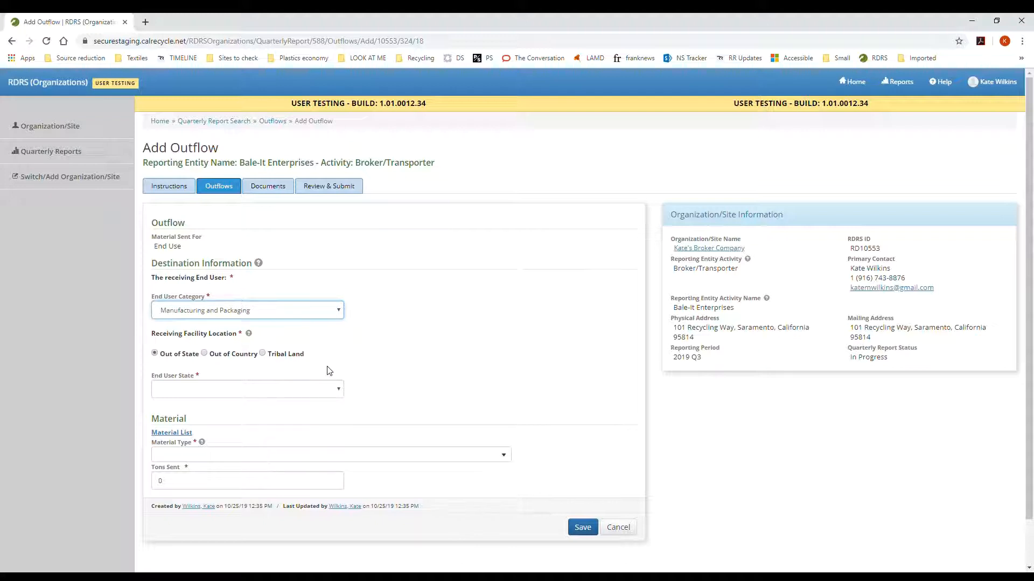
pyautogui.click(328, 390)
pyautogui.click(226, 205)
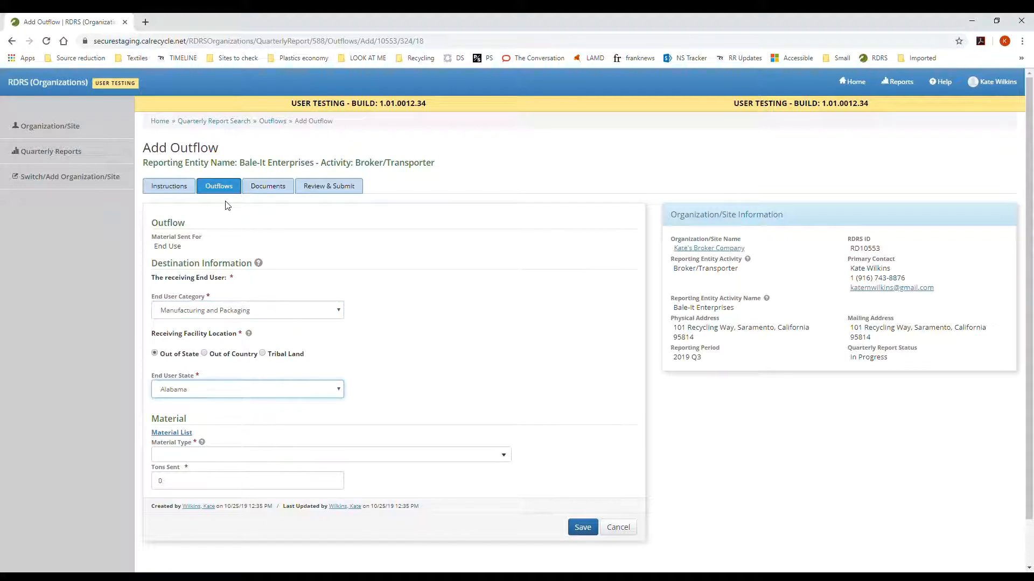
# Set the end use material to Plastic - HDPE - Bottles with 40 tons sent, save it and return to the outflows overview.
pyautogui.click(460, 458)
pyautogui.write('h')
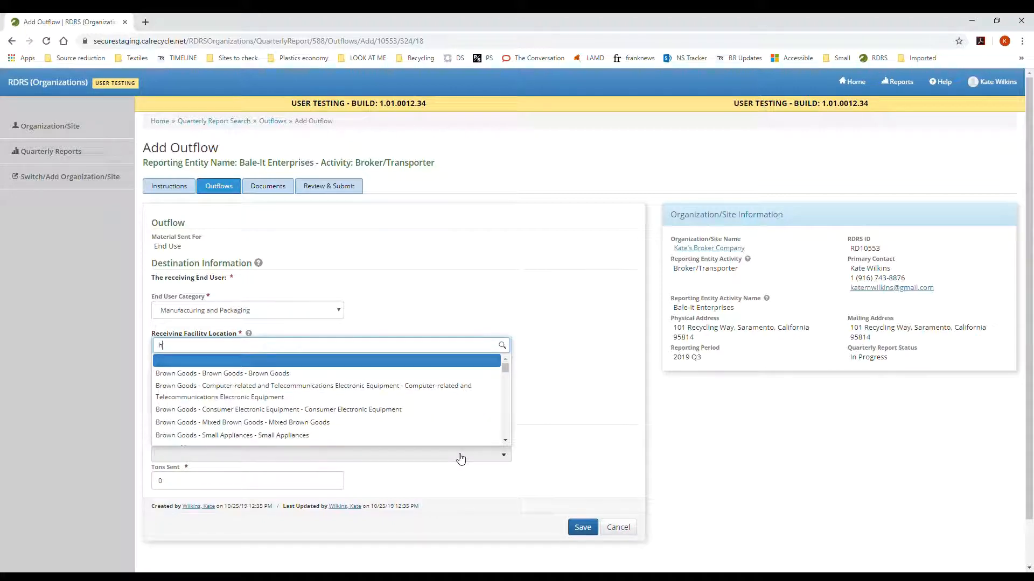
pyautogui.write('ppe')
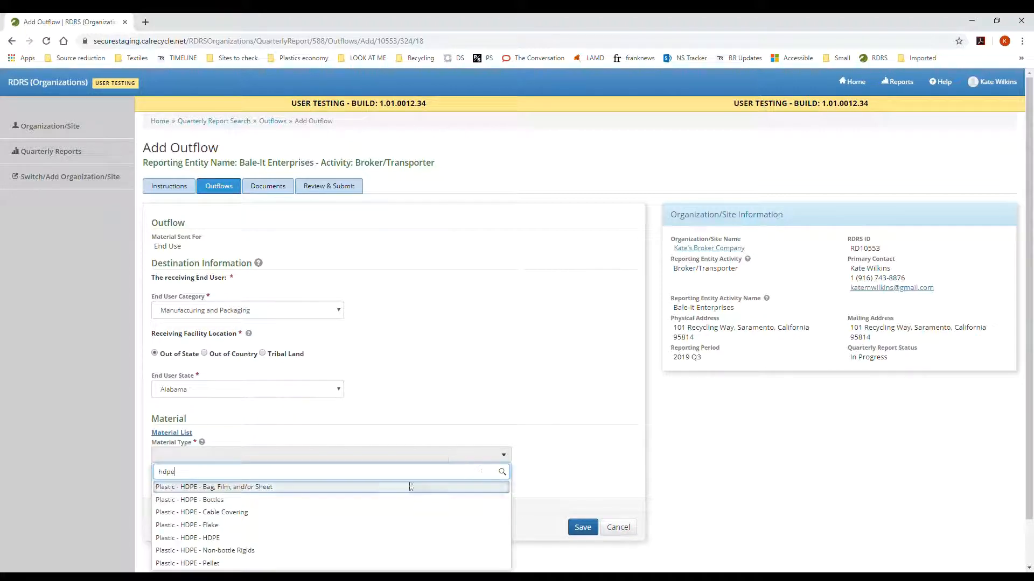
pyautogui.click(384, 501)
pyautogui.click(322, 483)
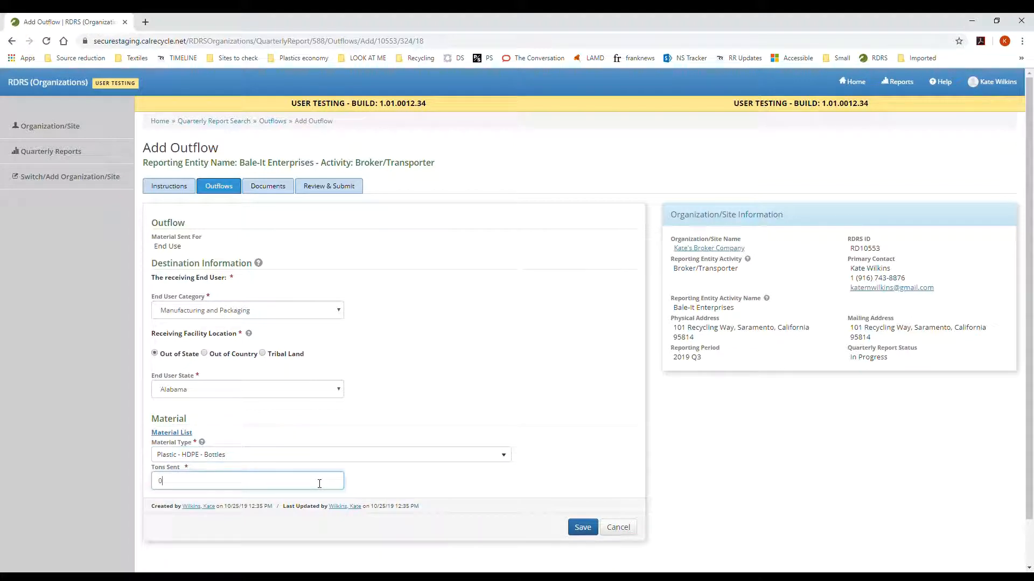
pyautogui.write('40')
pyautogui.click(588, 531)
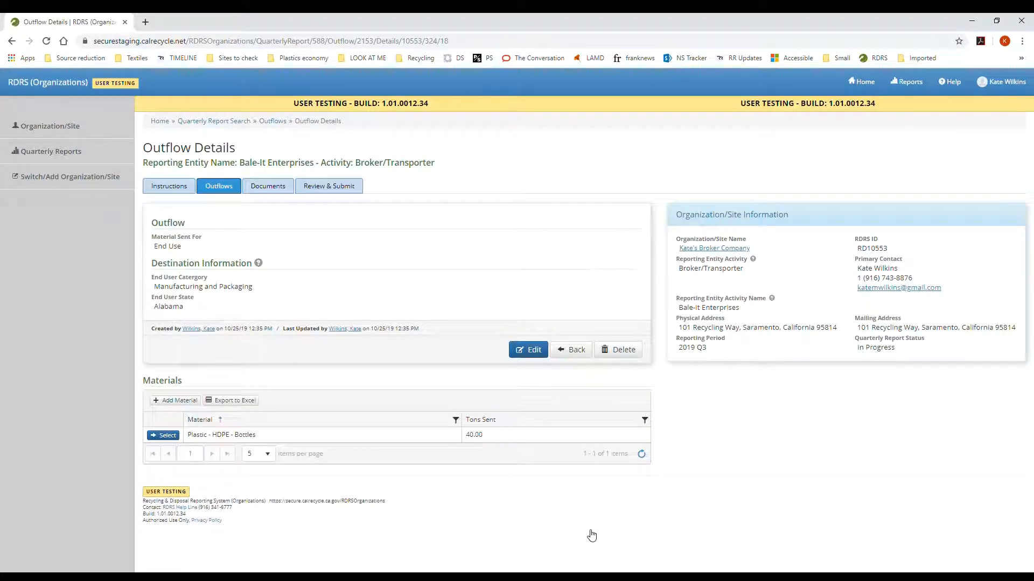
pyautogui.click(577, 355)
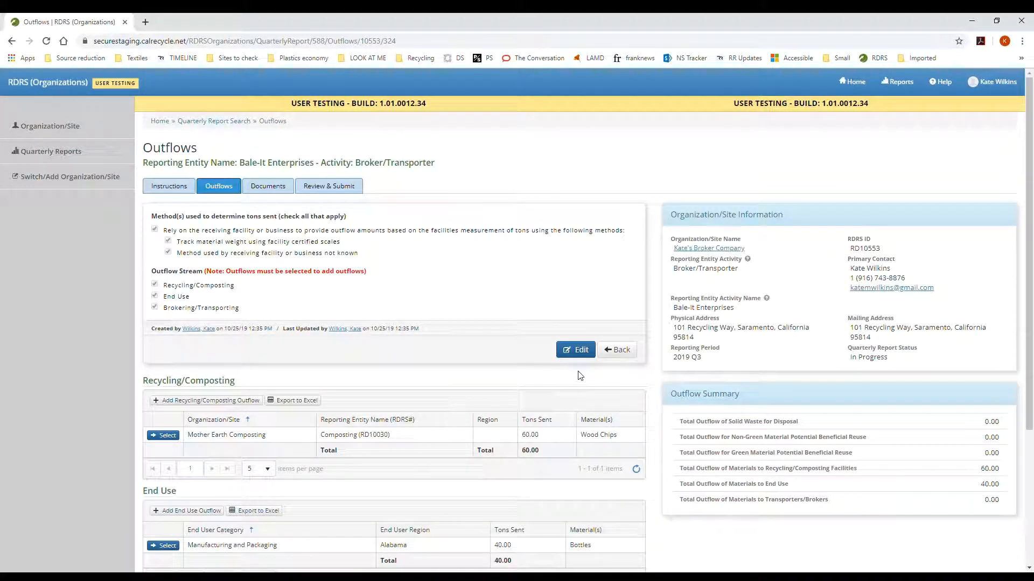
# Start a Brokering/Transporting outflow with The Brokerage in California as the receiving broker.
pyautogui.scroll(-4, 467, 399)
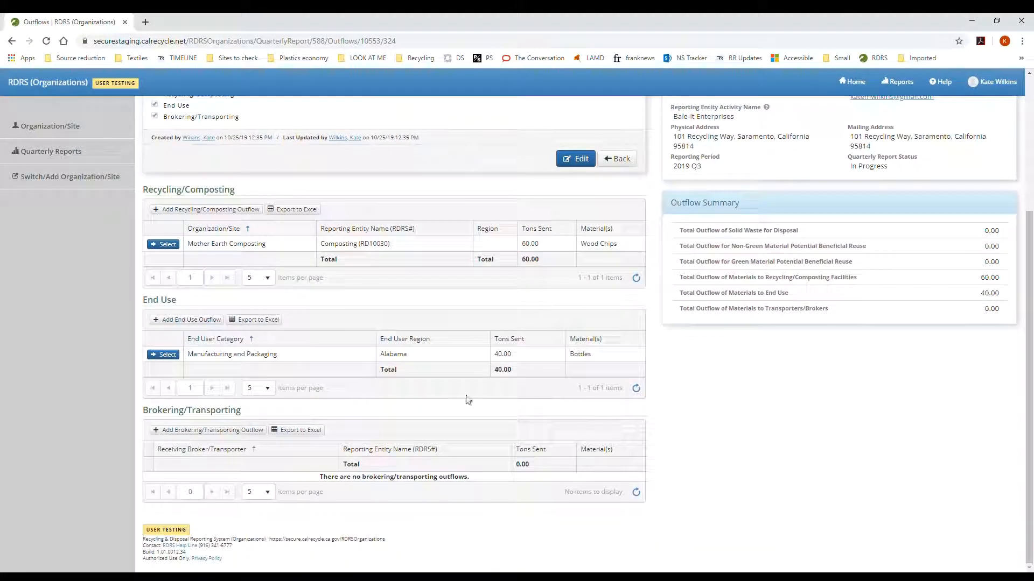
pyautogui.click(264, 434)
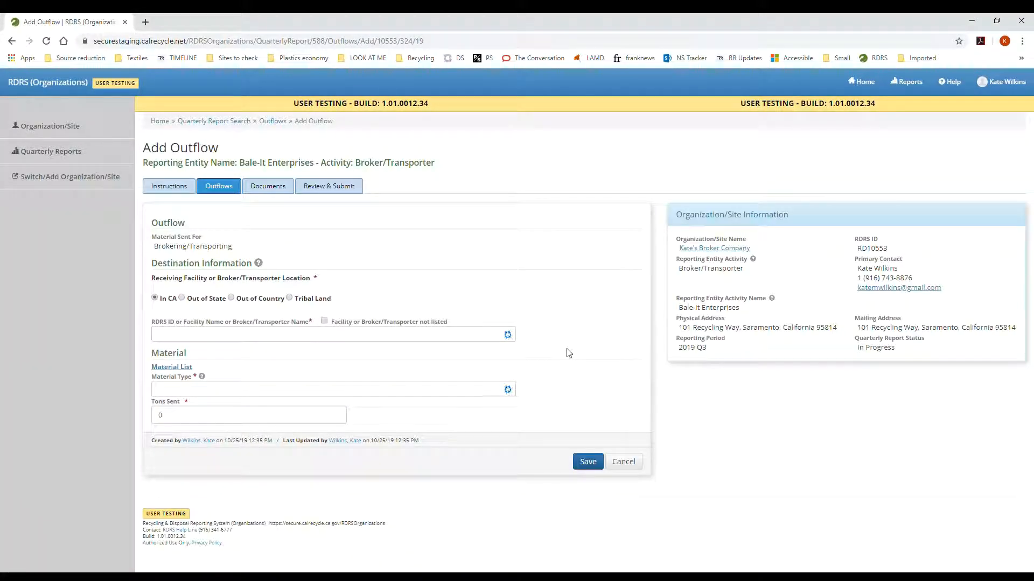
pyautogui.click(497, 337)
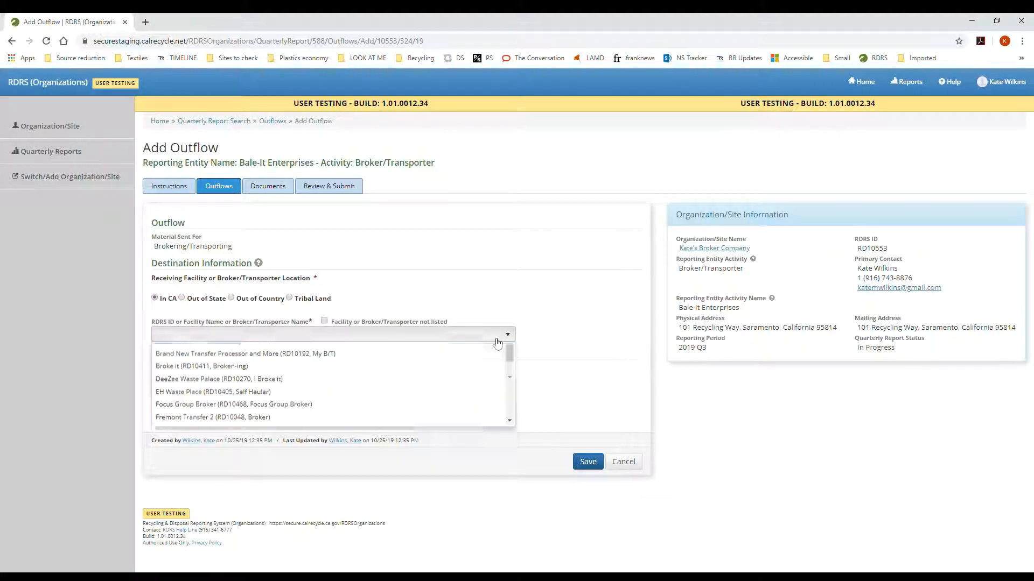
pyautogui.write('the brok')
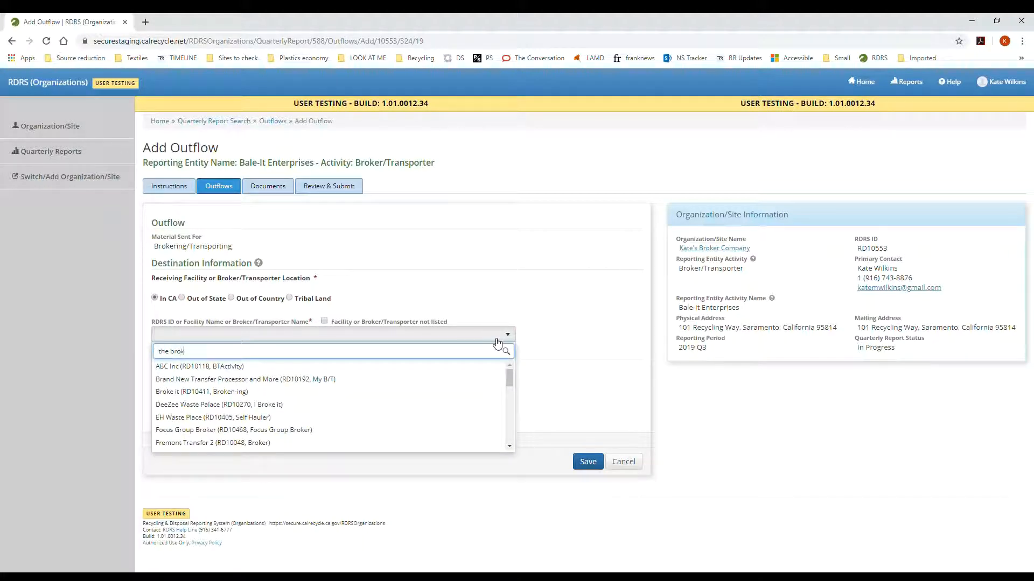
pyautogui.write('erage')
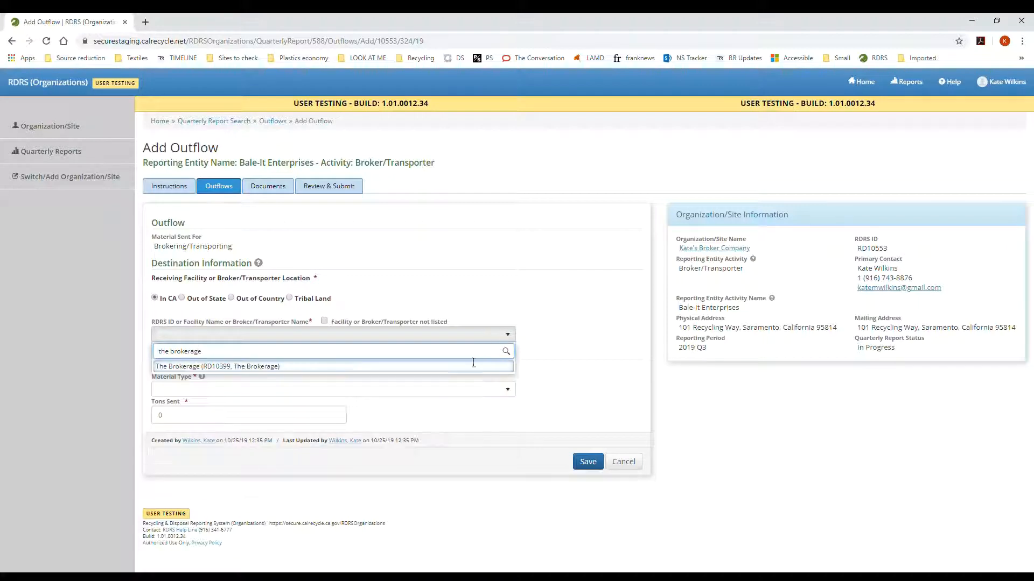
pyautogui.click(461, 365)
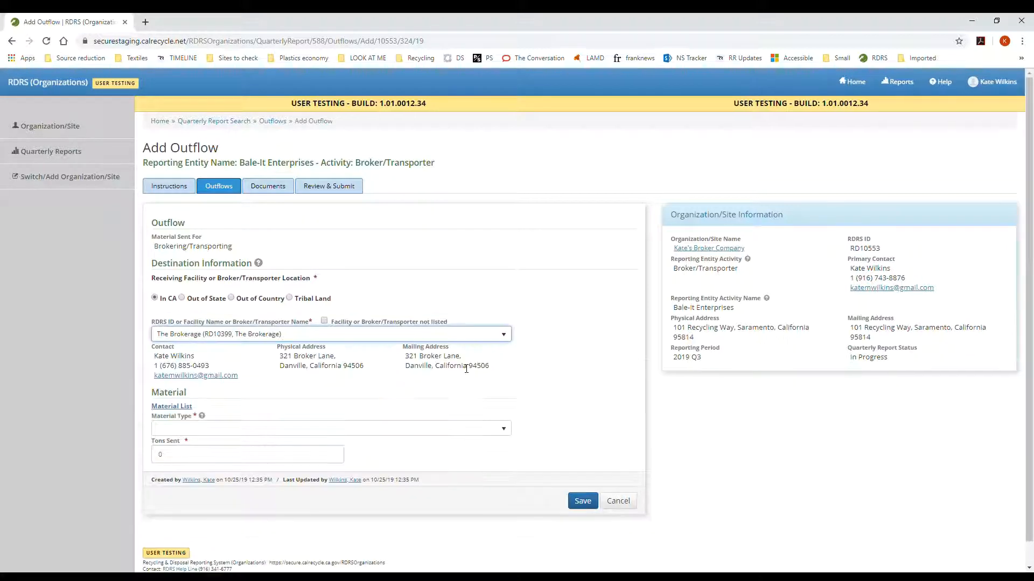
# Set the brokering/transporting material to Metal - Aluminum - Aluminum with 20 tons sent, save it and return to the outflows overview.
pyautogui.click(496, 428)
pyautogui.write('al')
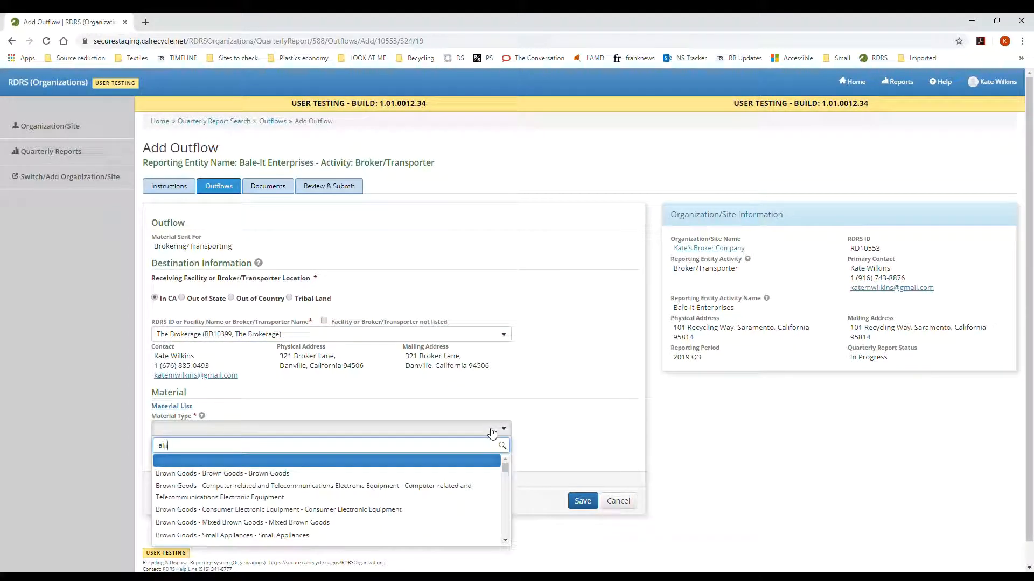
pyautogui.write('um')
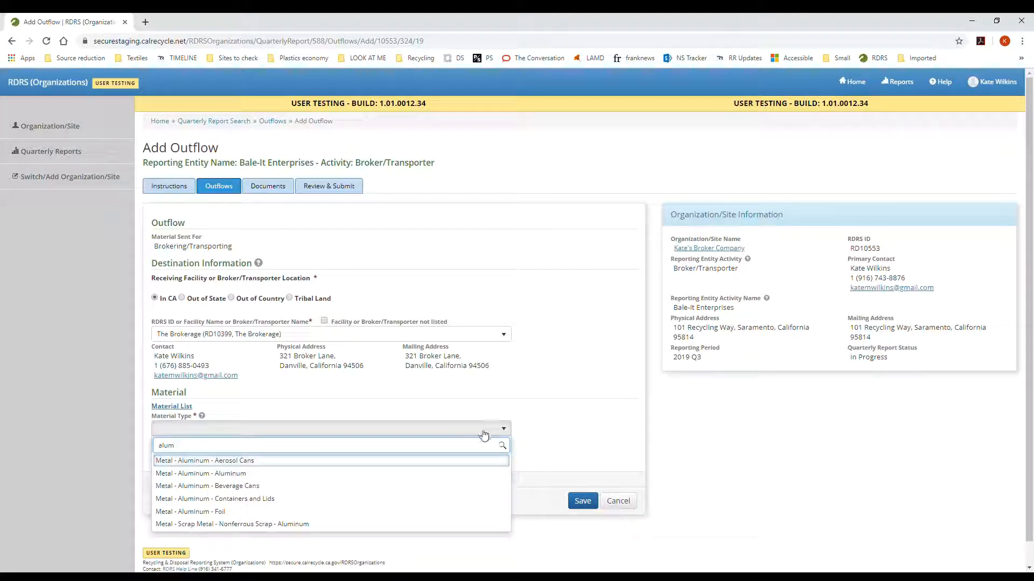
pyautogui.click(469, 475)
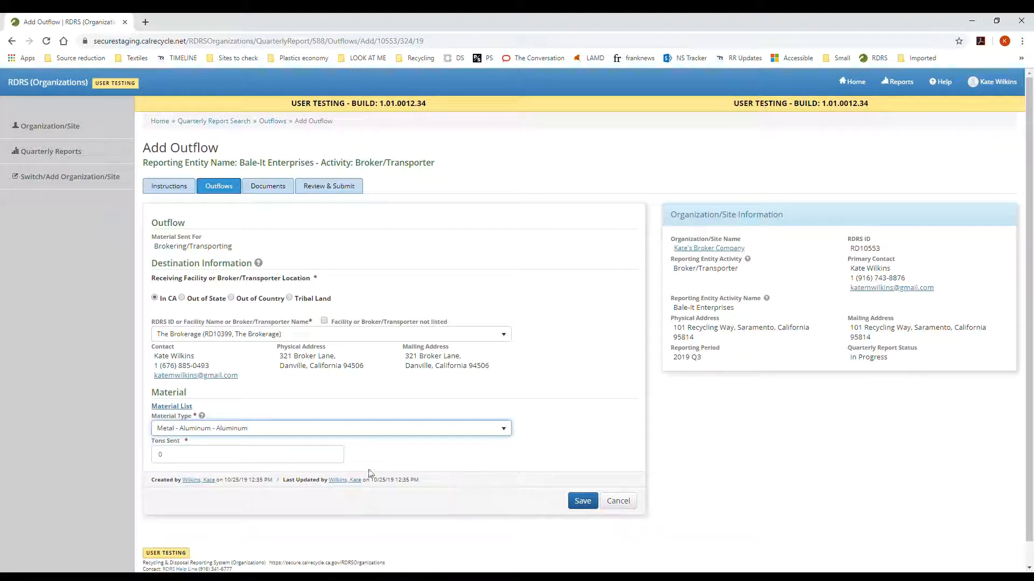
pyautogui.click(314, 462)
pyautogui.write('20')
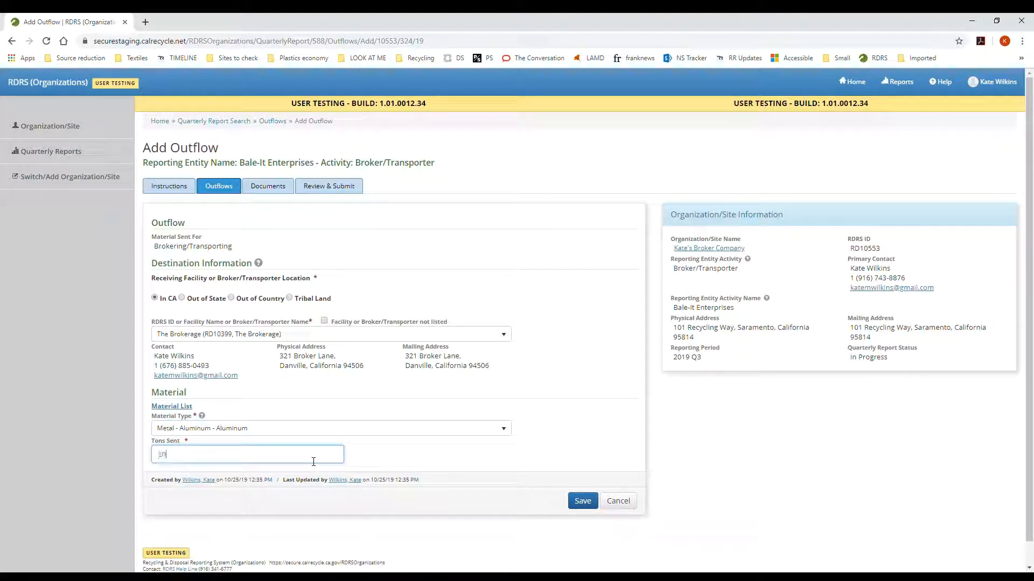
pyautogui.click(572, 504)
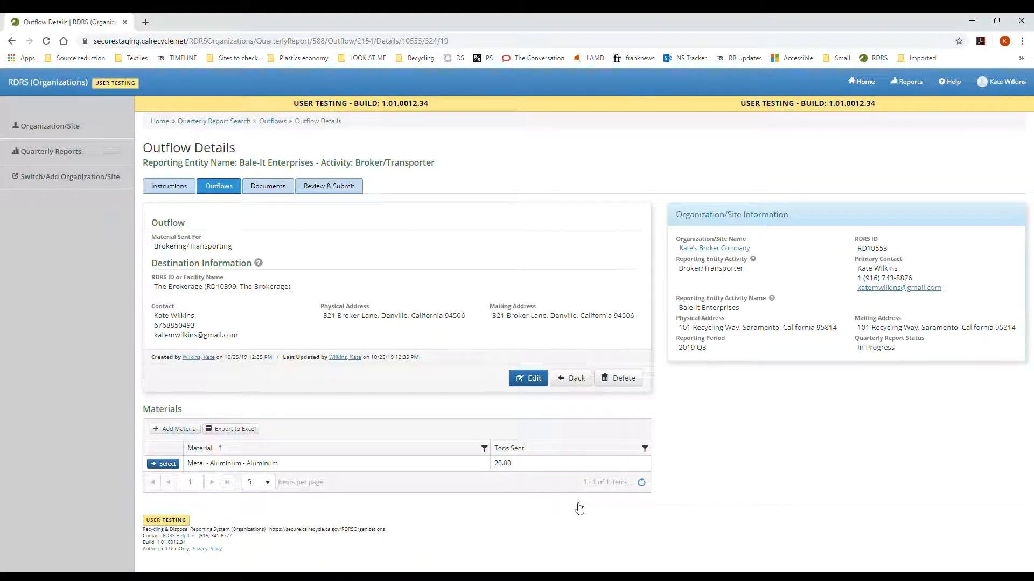
pyautogui.click(574, 383)
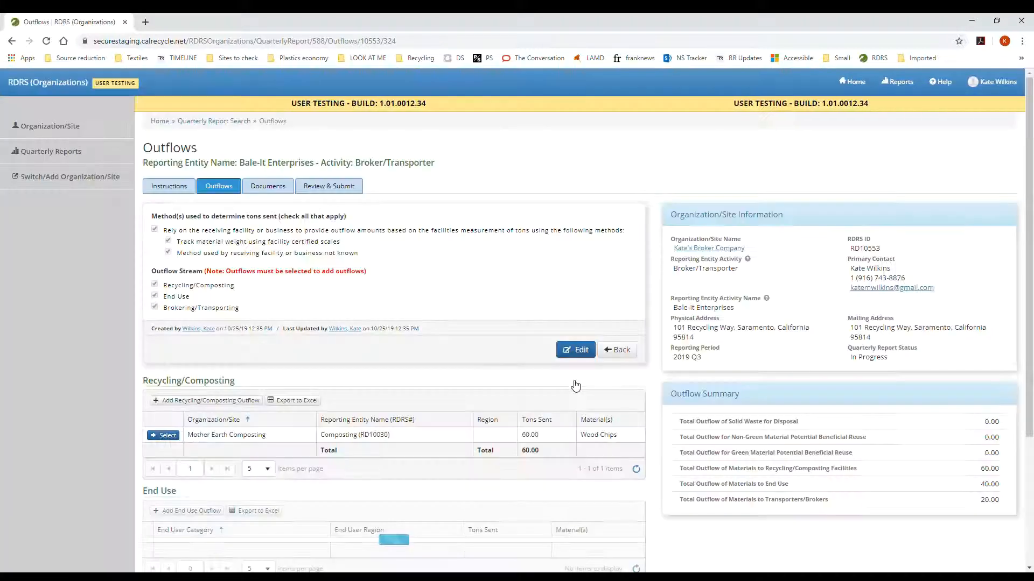
# Check the recycling/composting, end use and brokering/transporting entries in the outflows overview and view the report's documents page.
pyautogui.scroll(-1, 575, 384)
pyautogui.scroll(-2, 575, 384)
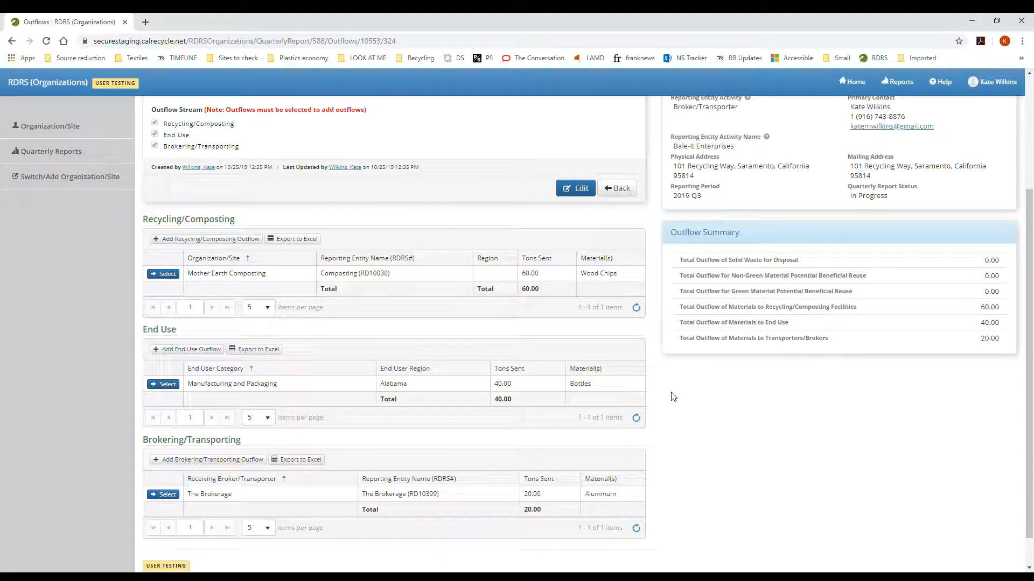
pyautogui.scroll(3, 672, 398)
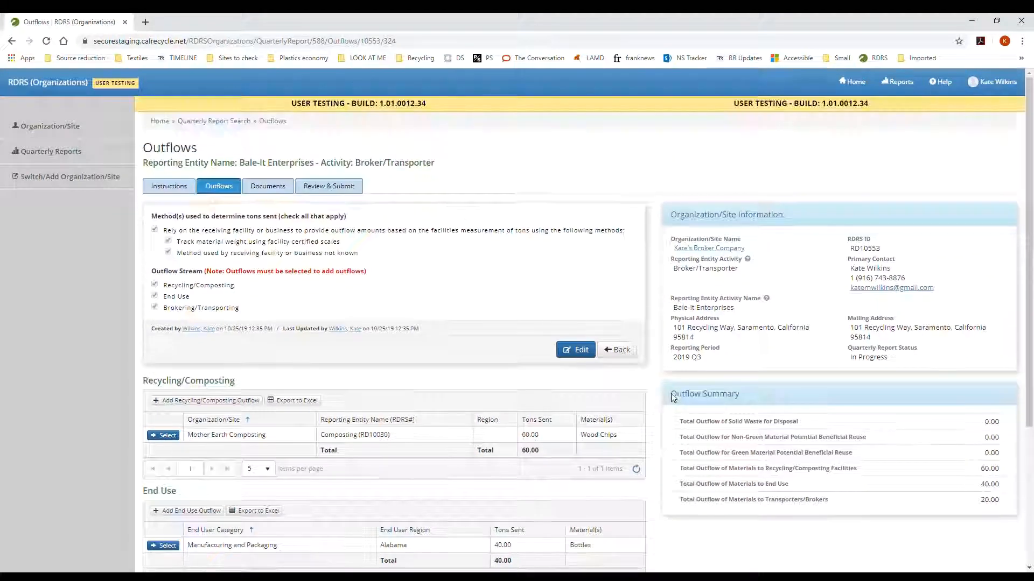
pyautogui.click(272, 187)
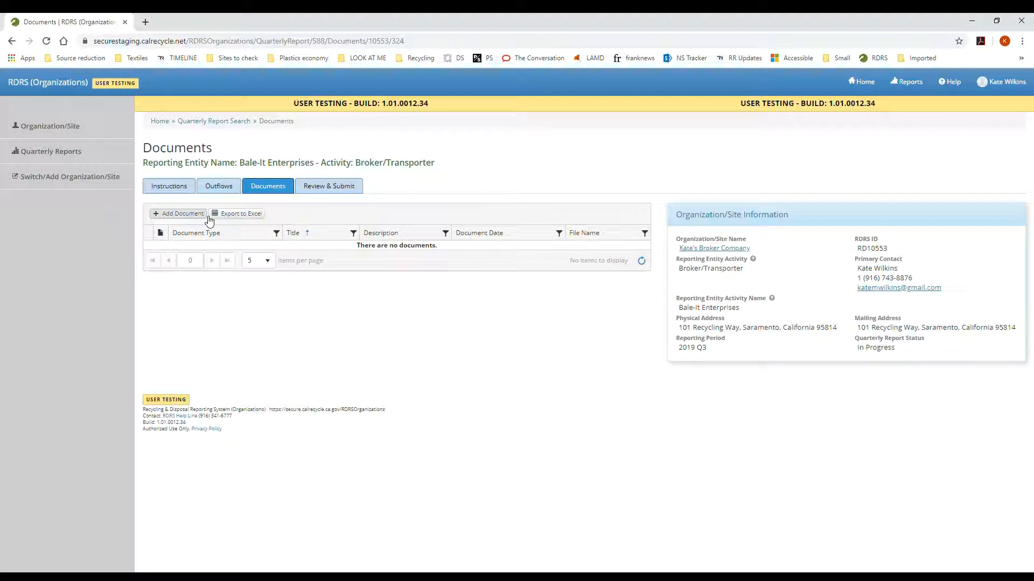
# Check the flags and outflow summary on the Review & Submit page and run the review of the quarterly report.
pyautogui.click(339, 191)
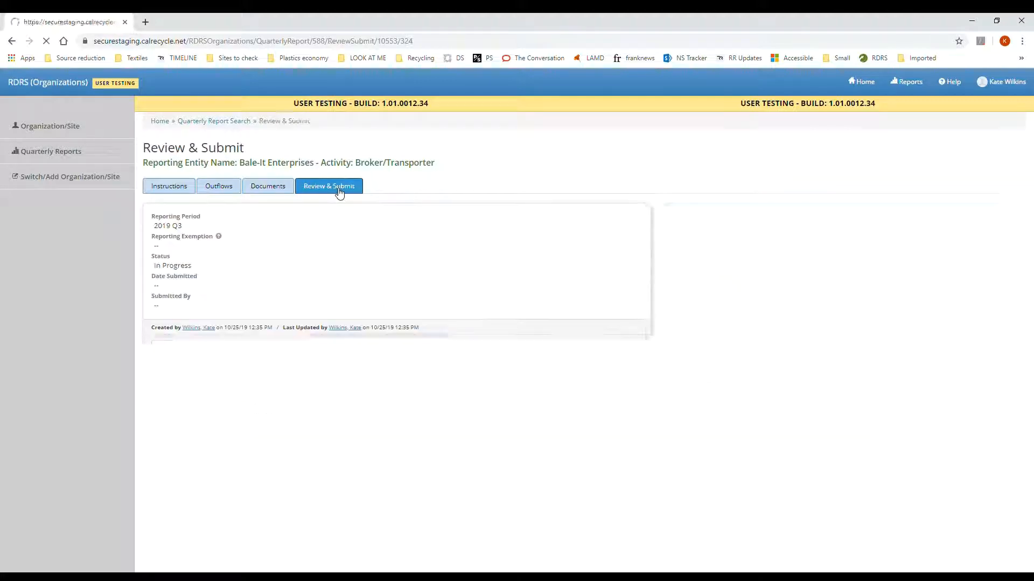
pyautogui.scroll(-1, 433, 372)
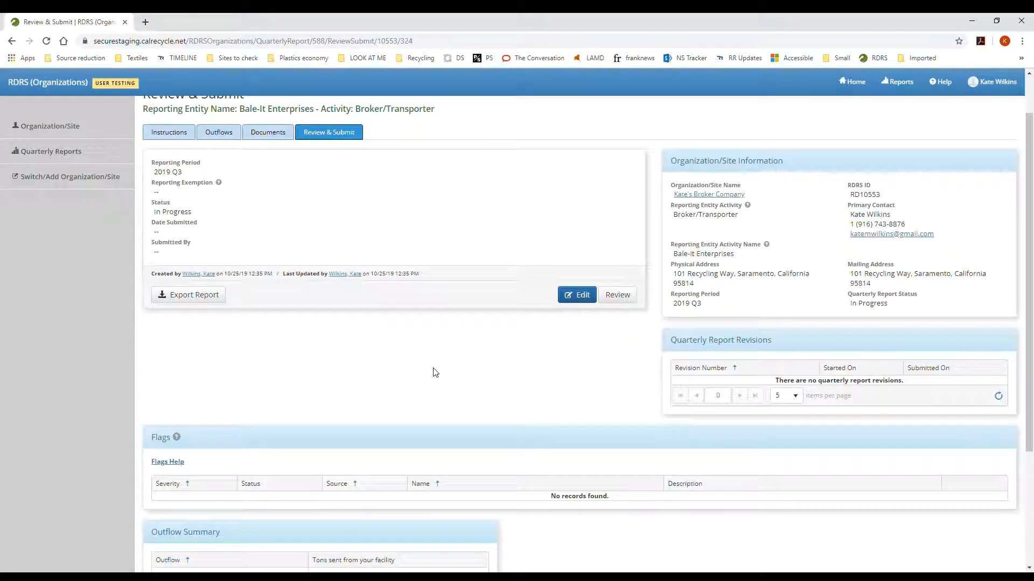
pyautogui.scroll(-3, 435, 372)
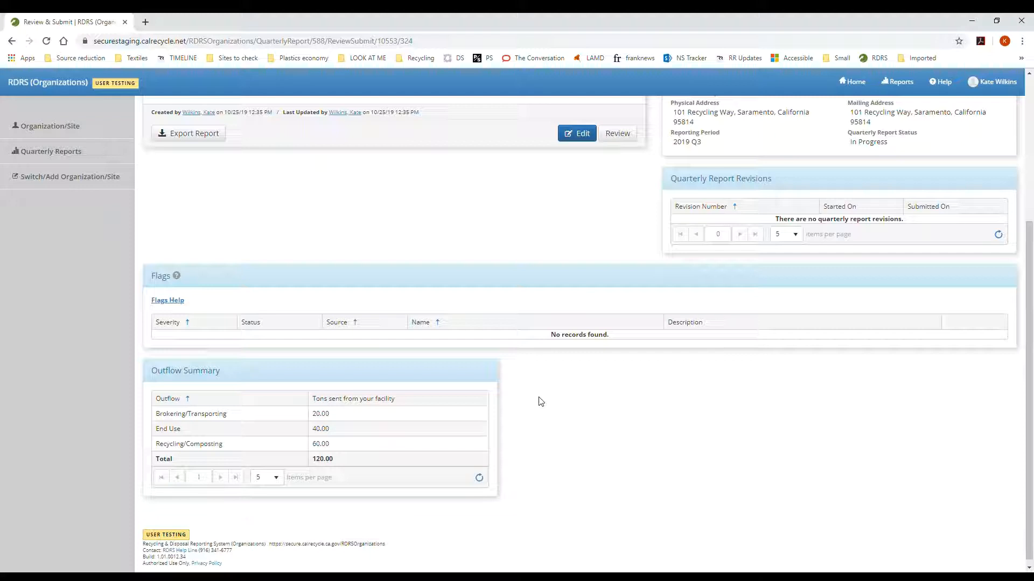
pyautogui.scroll(3, 541, 401)
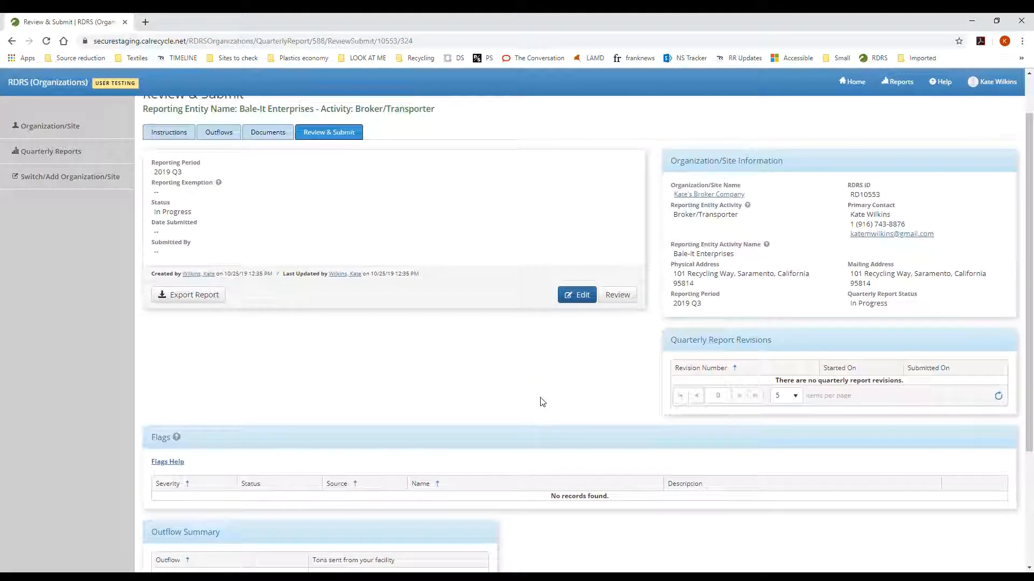
pyautogui.scroll(1, 542, 402)
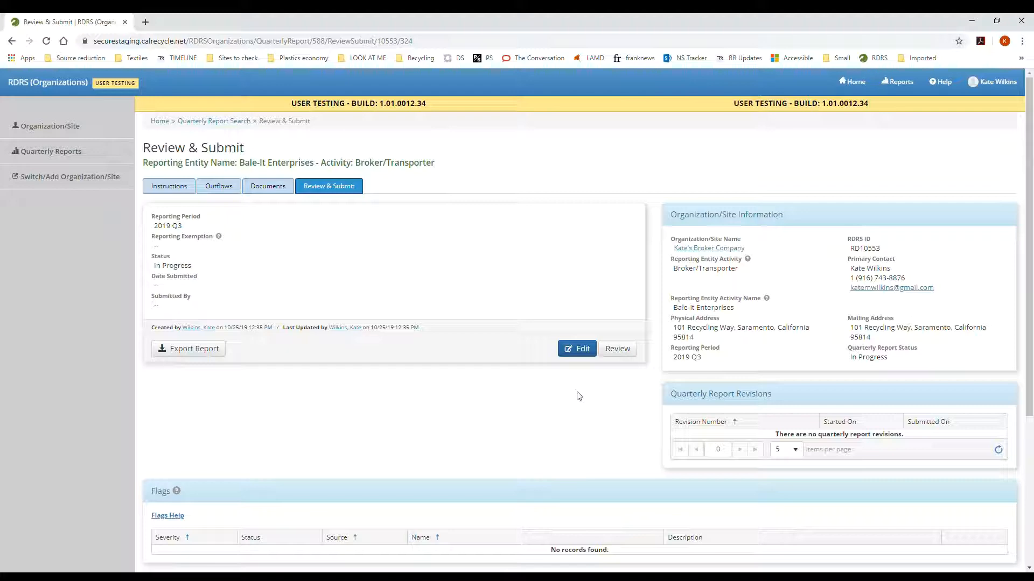
pyautogui.click(624, 354)
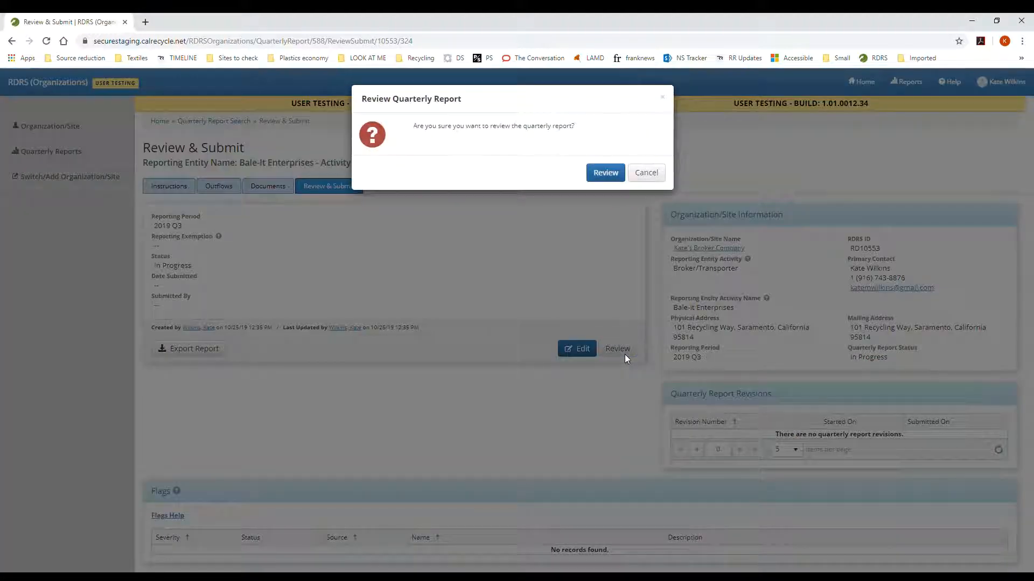
pyautogui.click(618, 175)
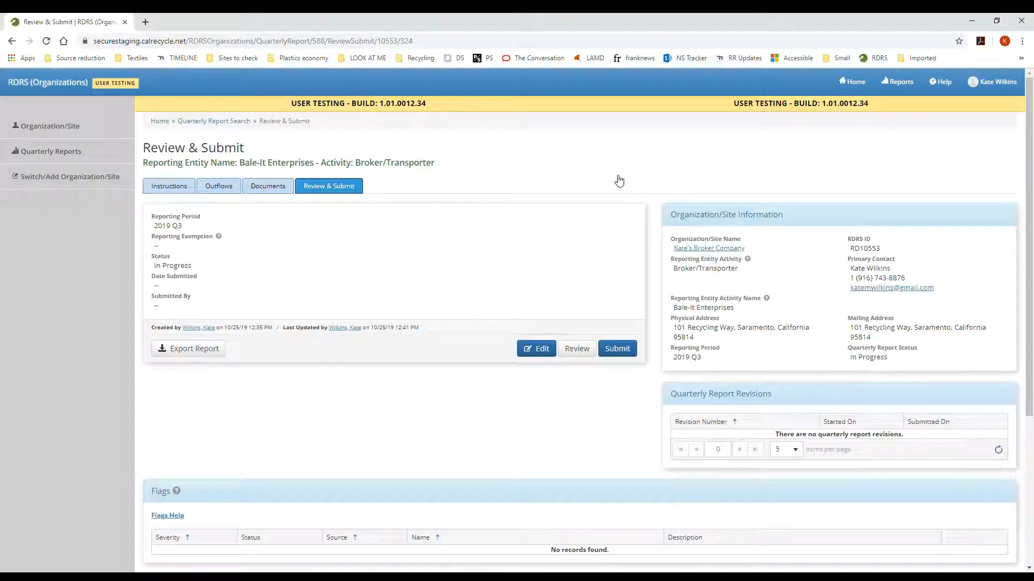
# Submit the reviewed 2019 Q3 quarterly report, accept the certification statement and close the submission notice without taking the survey.
pyautogui.scroll(-3, 630, 200)
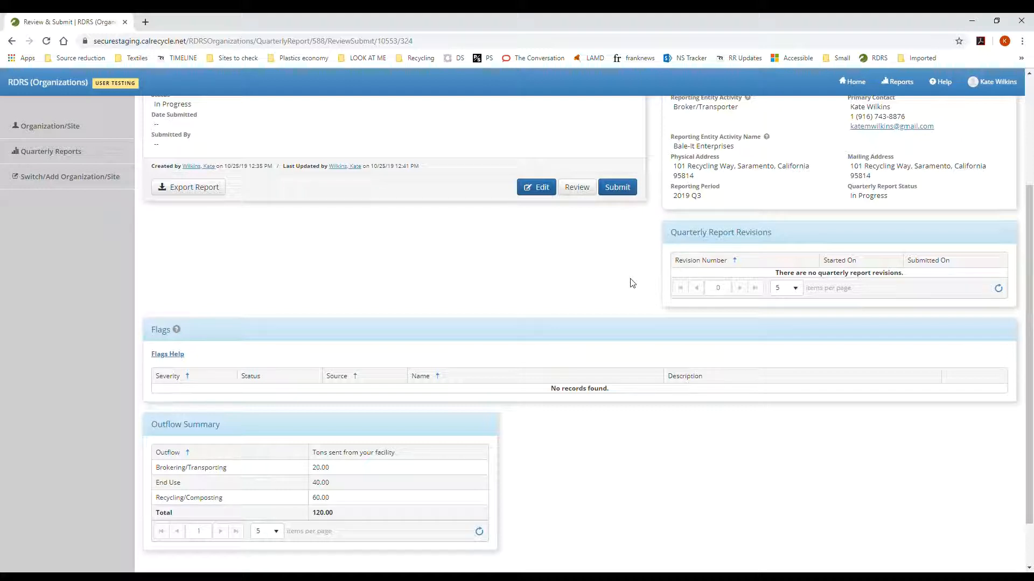
pyautogui.scroll(1, 632, 283)
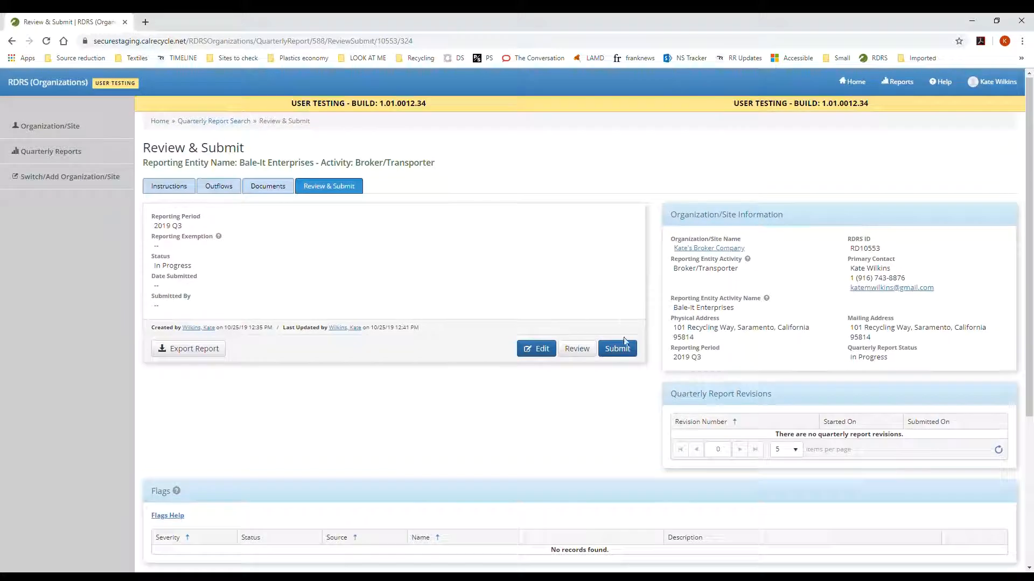
pyautogui.click(623, 344)
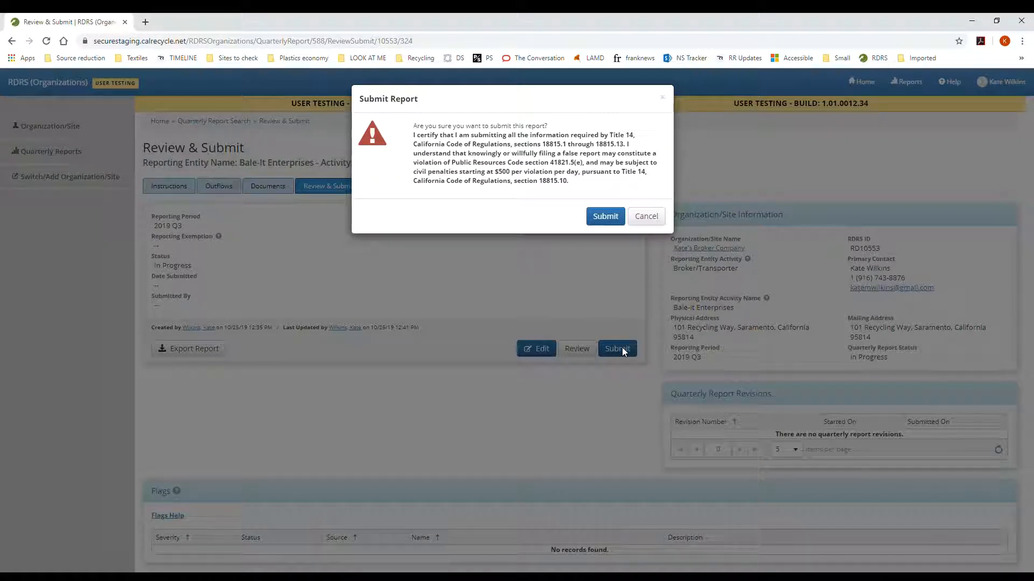
pyautogui.click(615, 221)
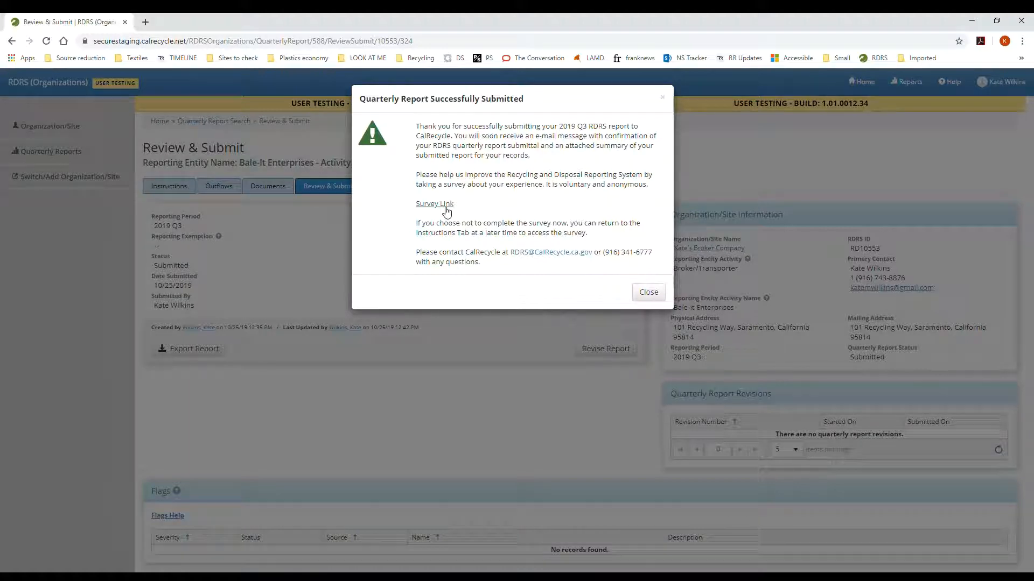
pyautogui.click(651, 293)
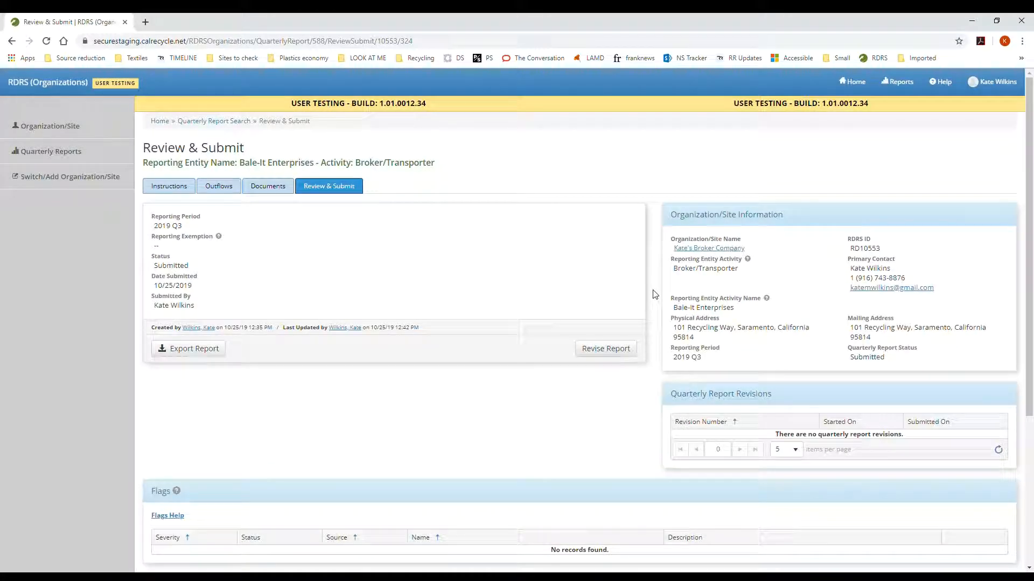